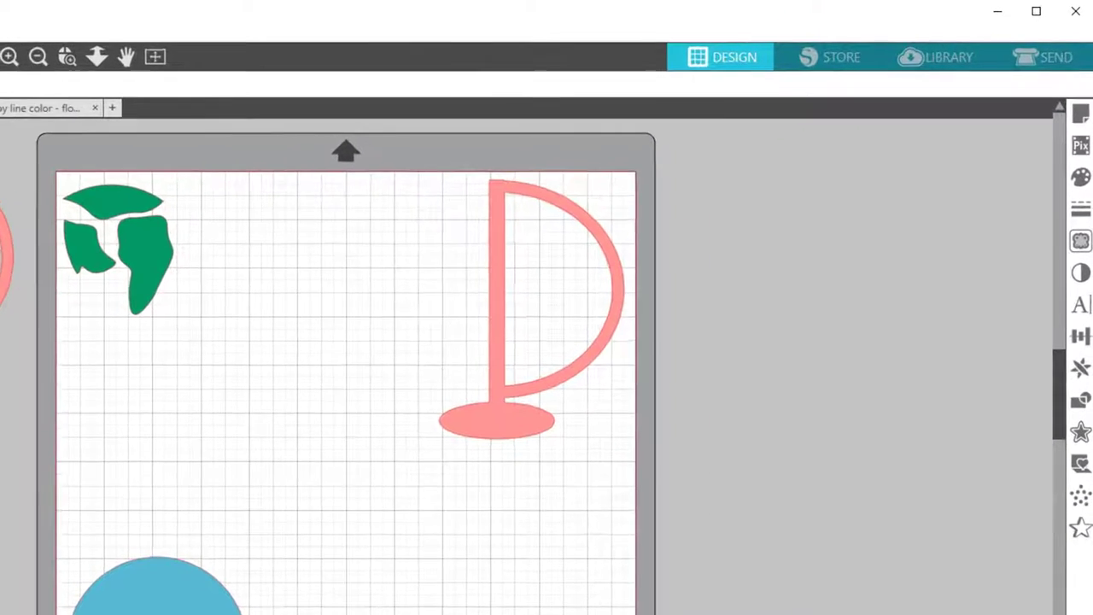
Open the globe's Send settings, try Action by Line then Fill, and return to Design.
click(1030, 71)
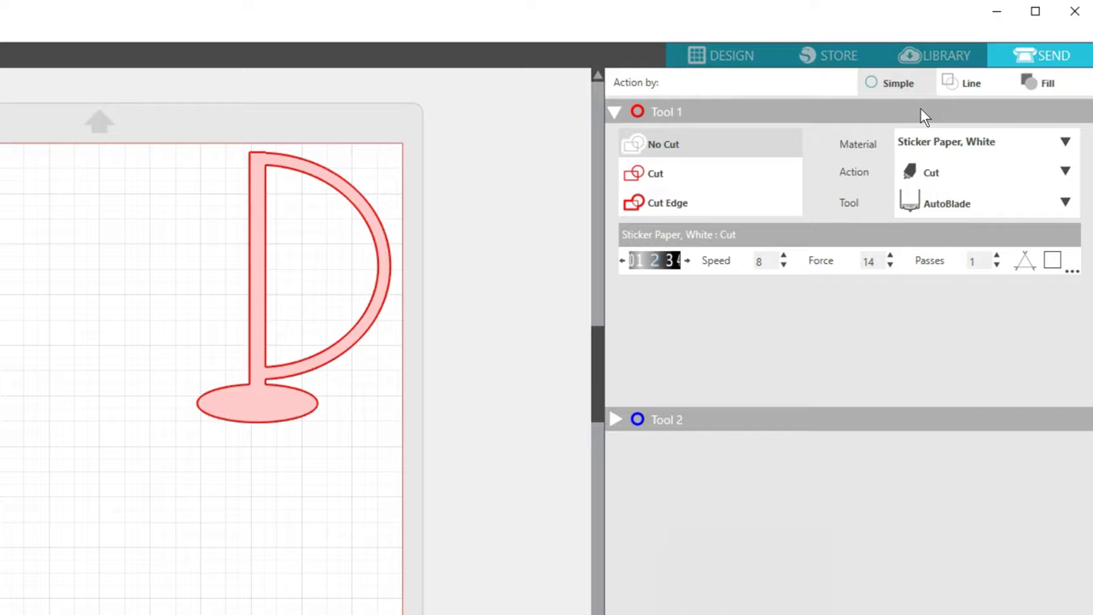
click(925, 114)
click(935, 87)
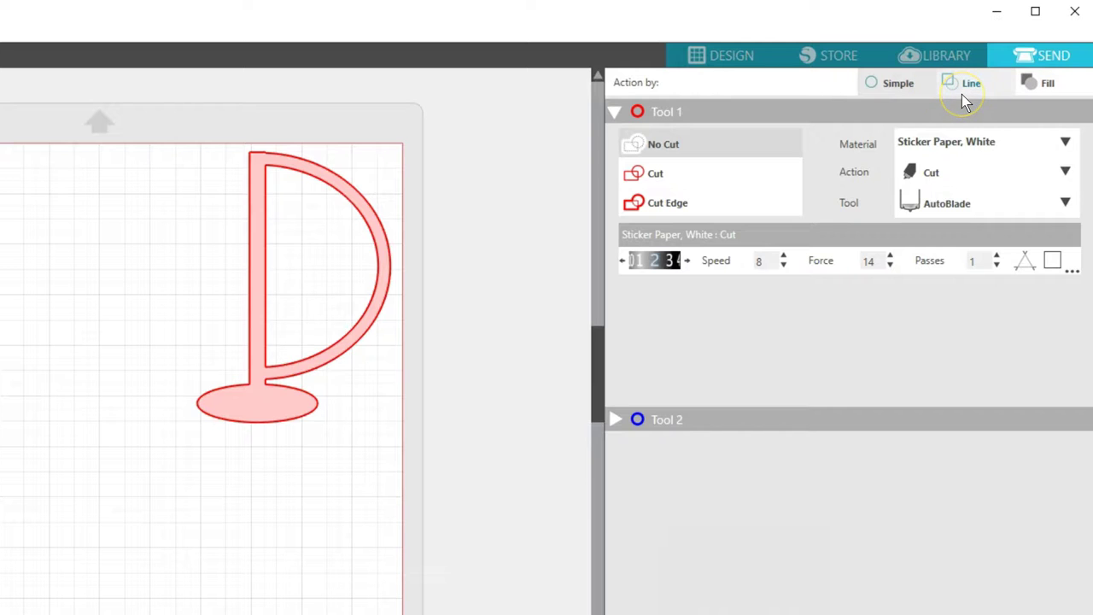
click(1026, 96)
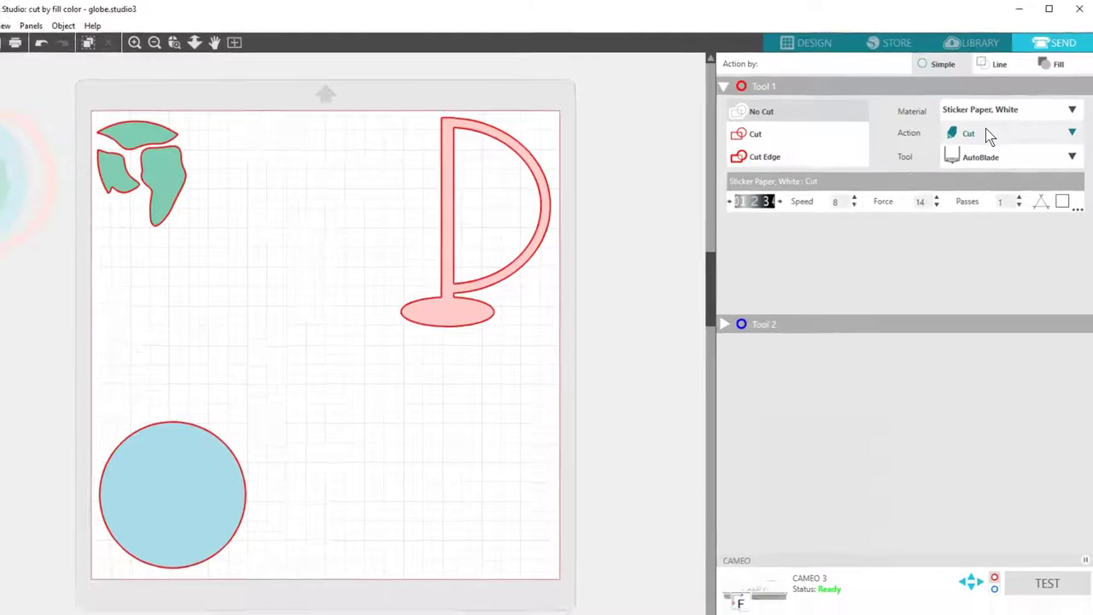
click(828, 40)
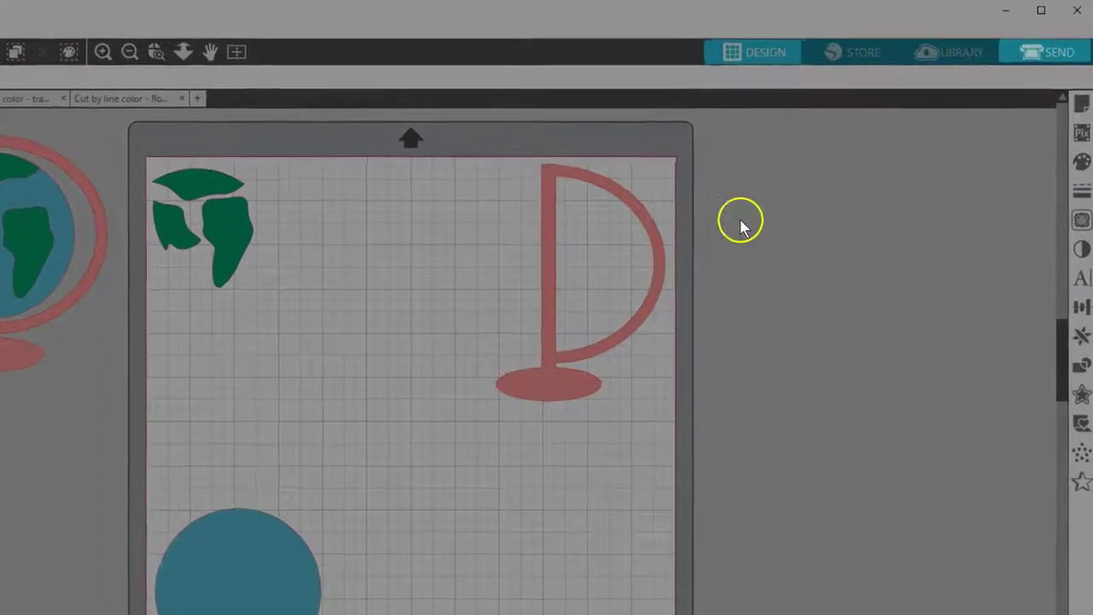
Set the globe job to Action by Fill and toggle the pink layer's cut checkbox, leaving it checked.
click(1043, 53)
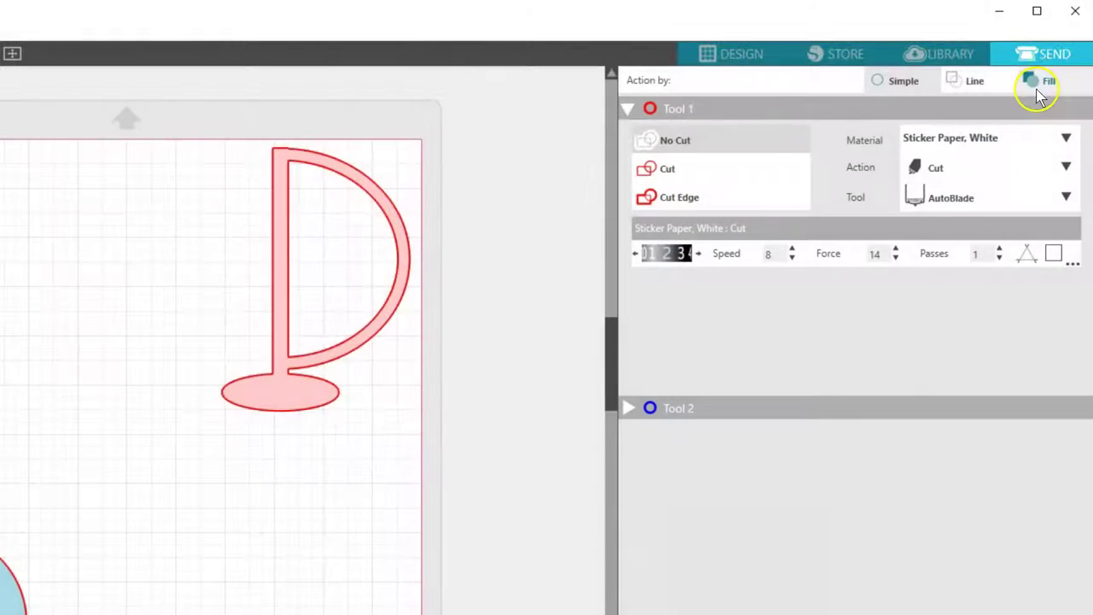
click(1033, 82)
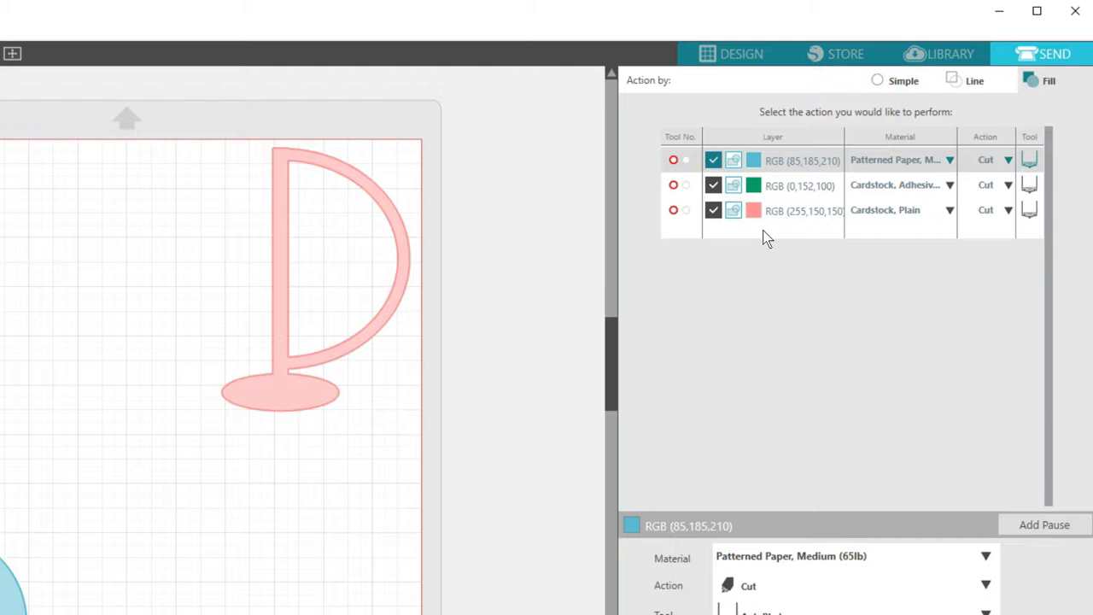
click(762, 230)
click(713, 211)
click(711, 211)
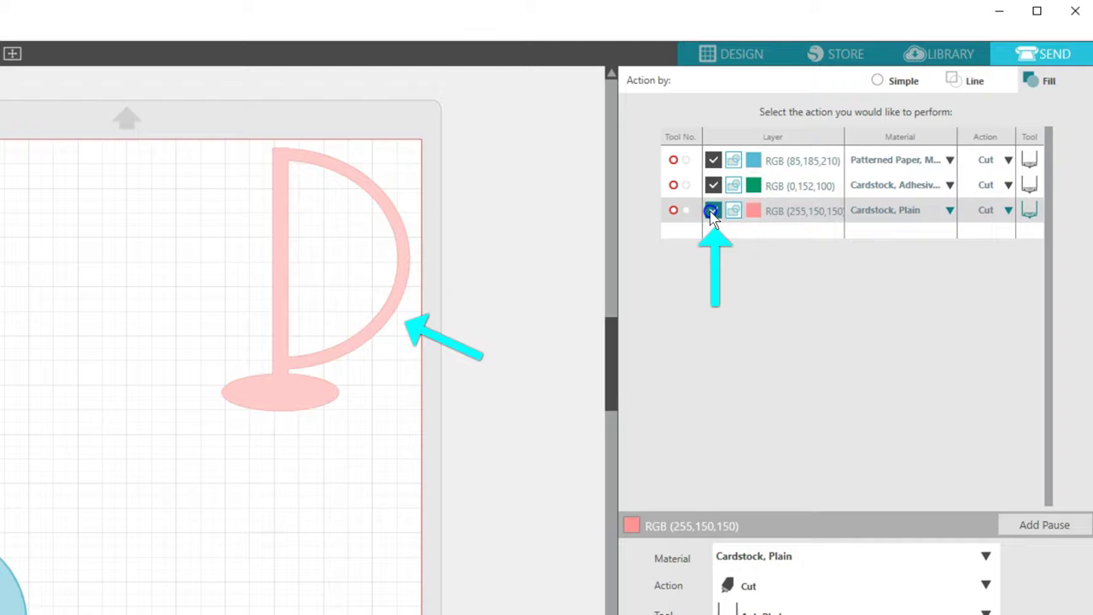
click(711, 211)
click(712, 211)
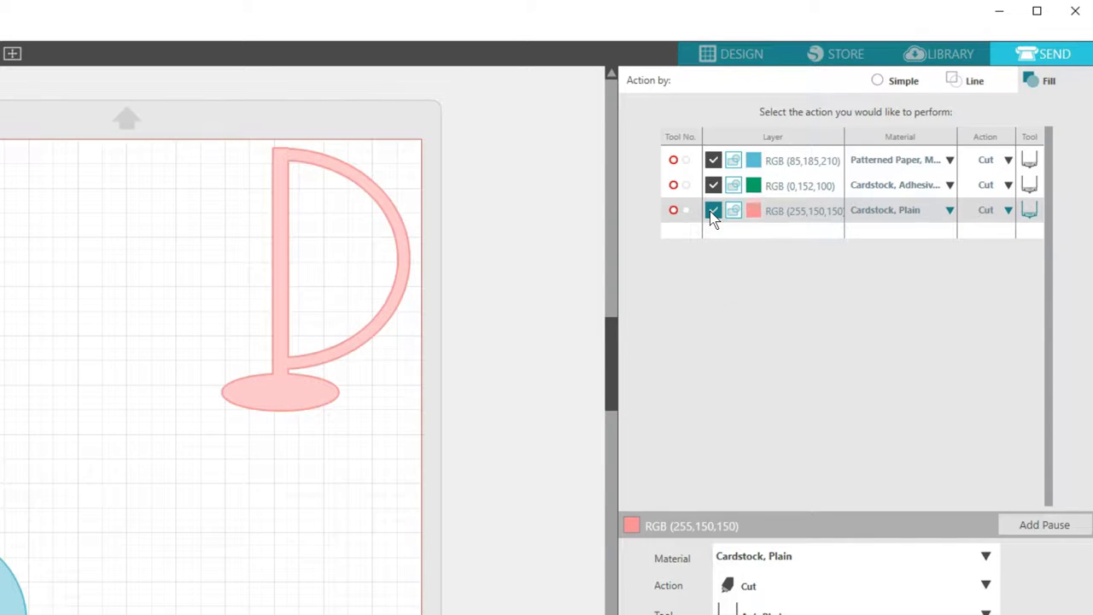
Toggle the pink layer's preview to show its shapes, ending with the preview off.
click(733, 217)
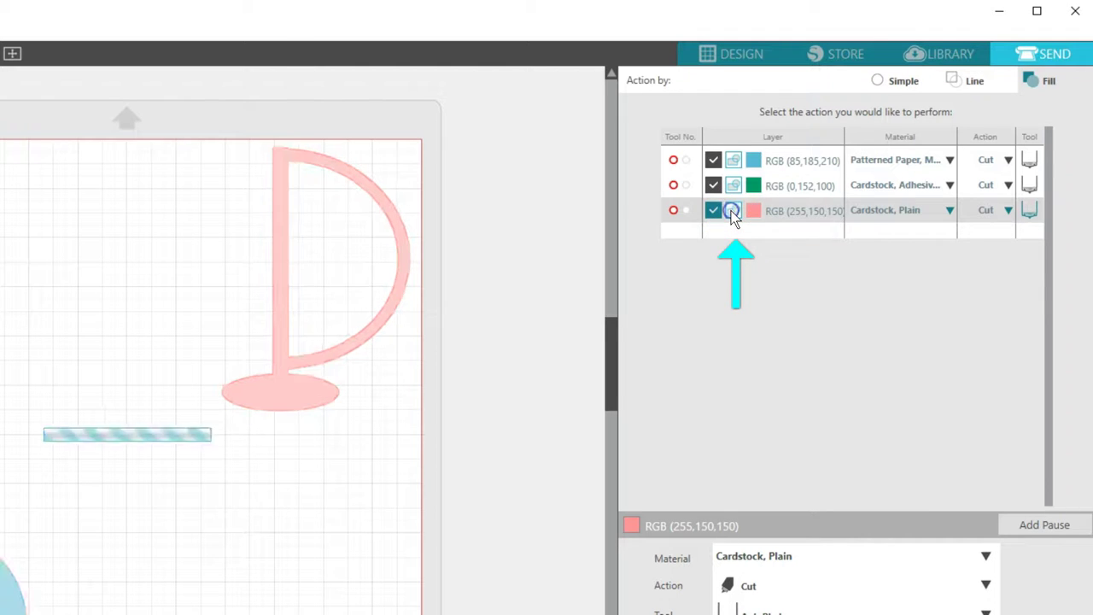
click(733, 213)
click(733, 214)
click(733, 213)
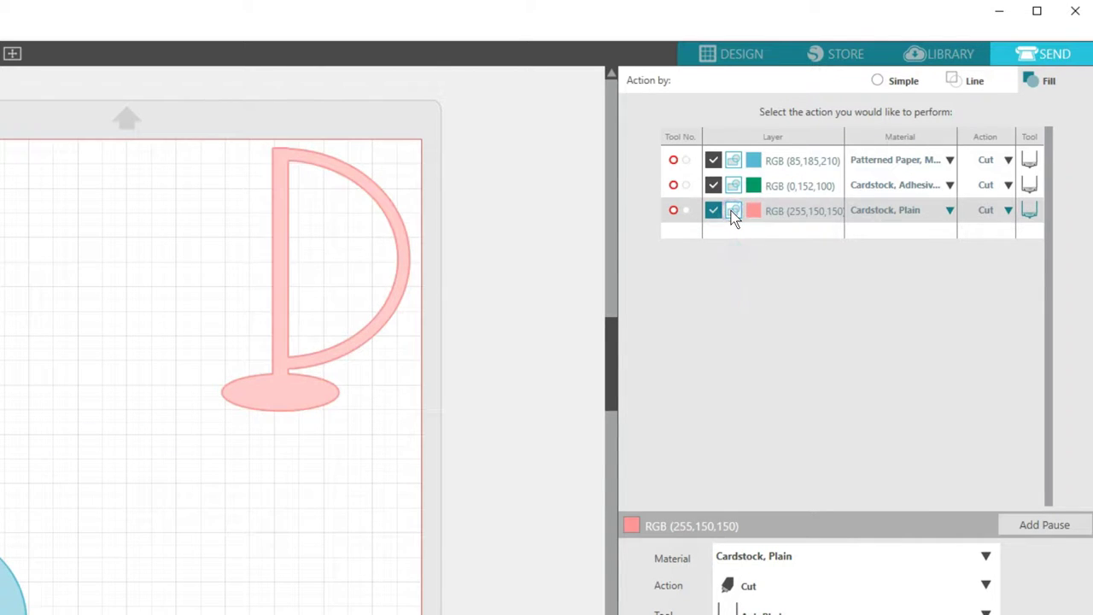
click(733, 213)
click(733, 214)
click(733, 213)
Move the green RGB (0,152,100) layer to the top, then add and remove a pause after it.
drag(779, 182, 776, 161)
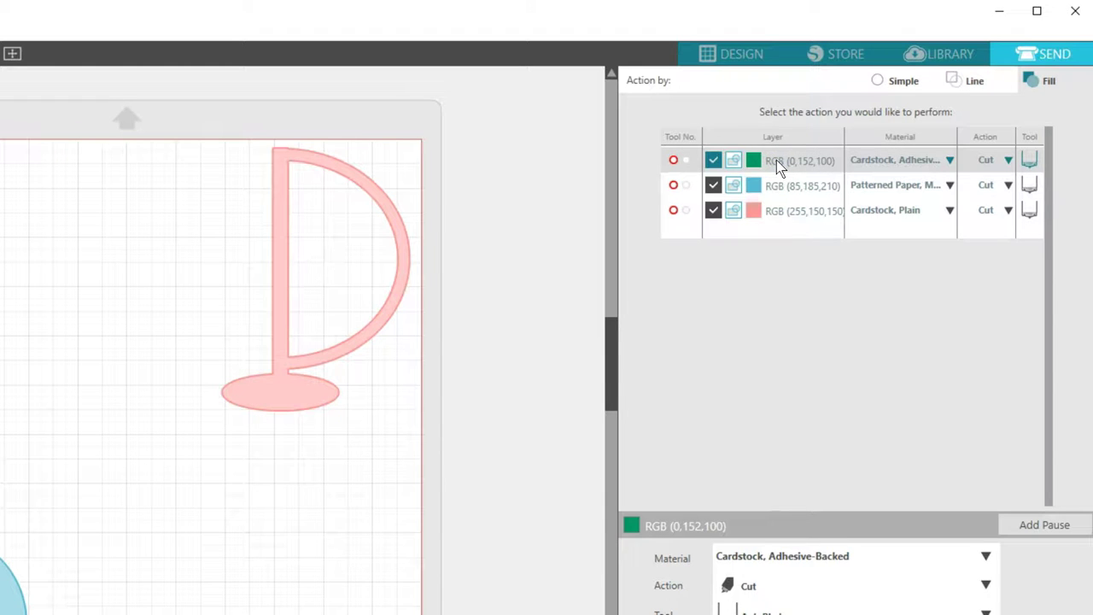
click(771, 167)
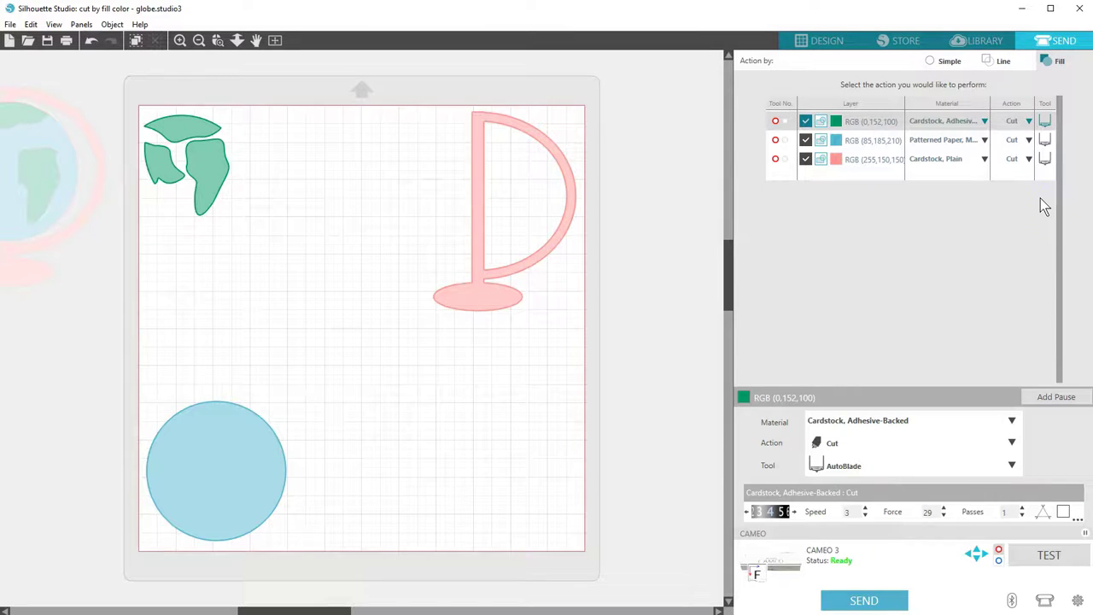
click(1056, 398)
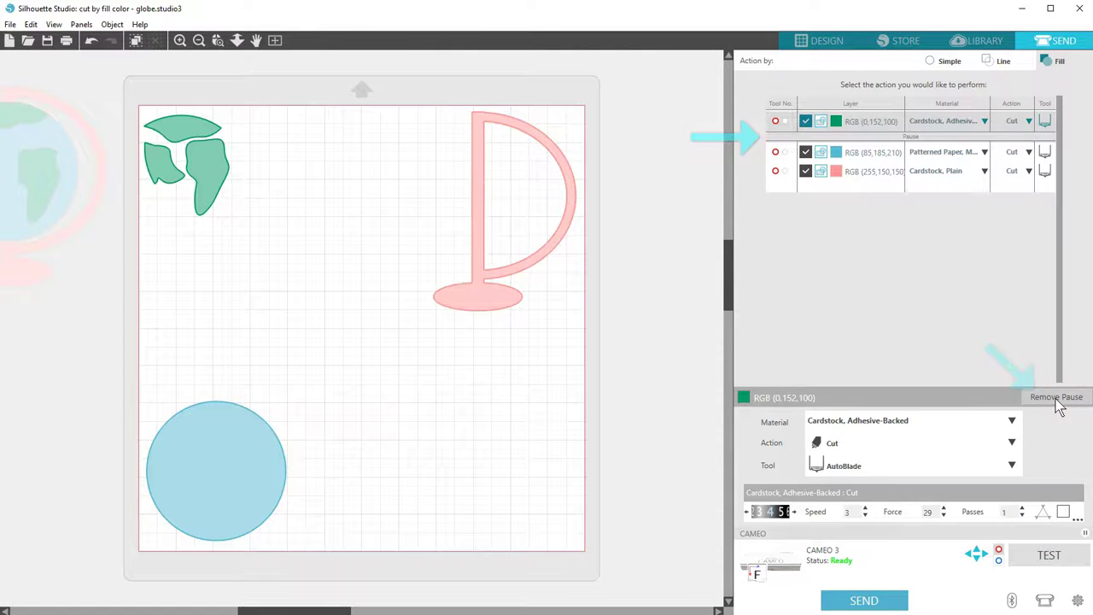
click(1056, 399)
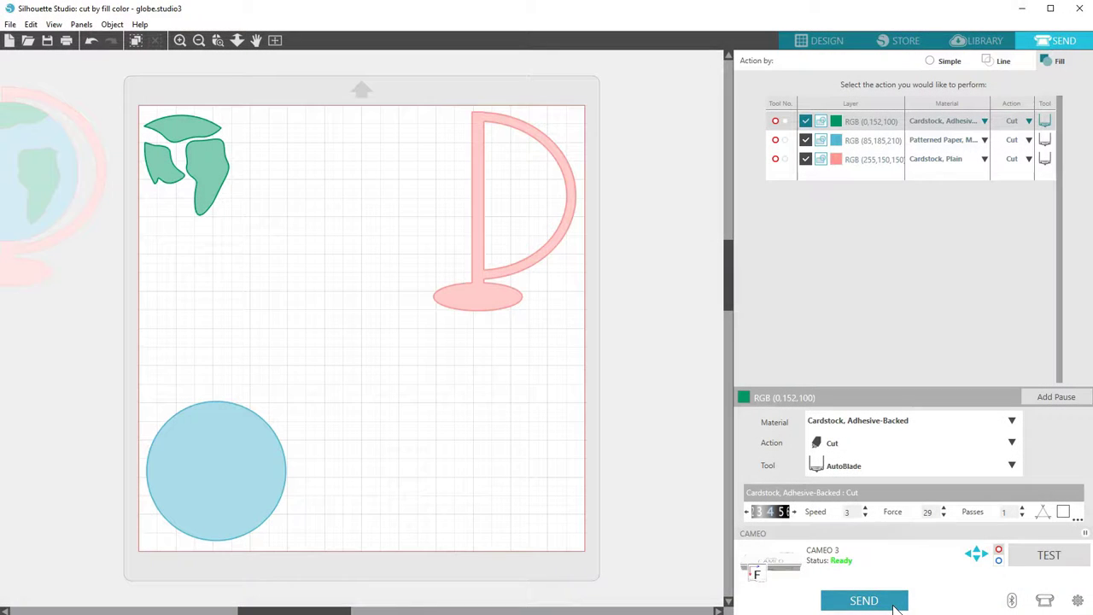
Return to Design and switch to the 'cut by line color - train' document.
click(826, 41)
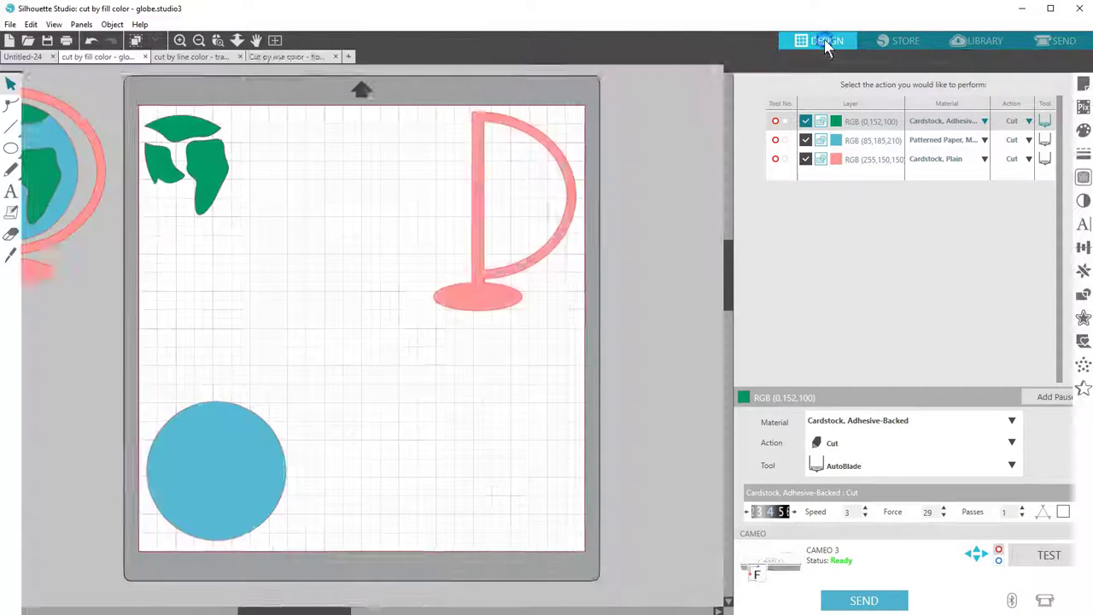
click(198, 79)
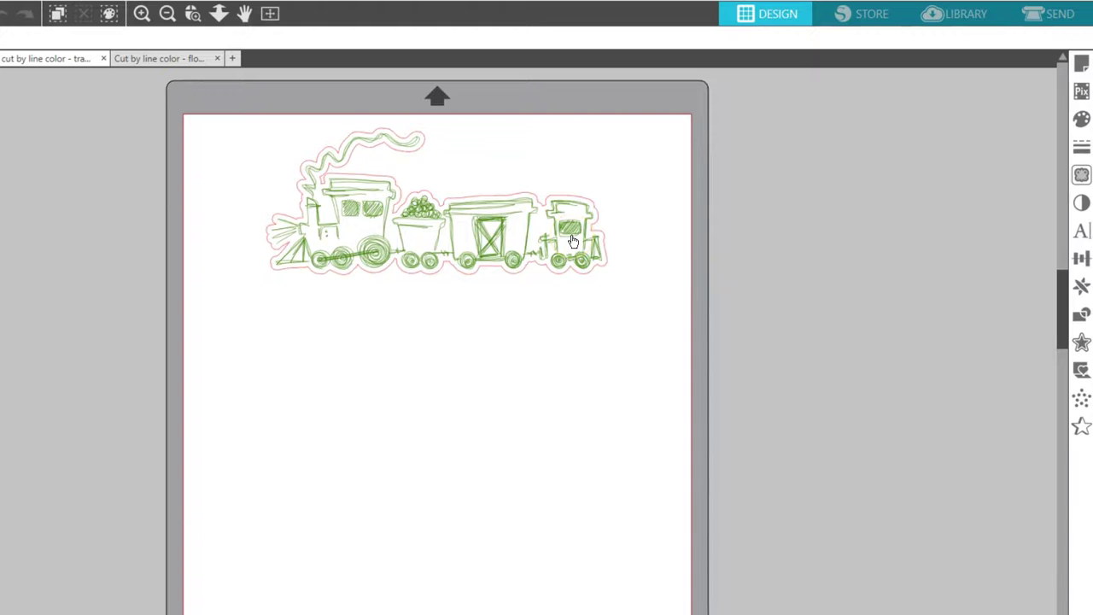
click(581, 260)
Group the train's Send settings by line colour and move the green line layer first.
click(1076, 33)
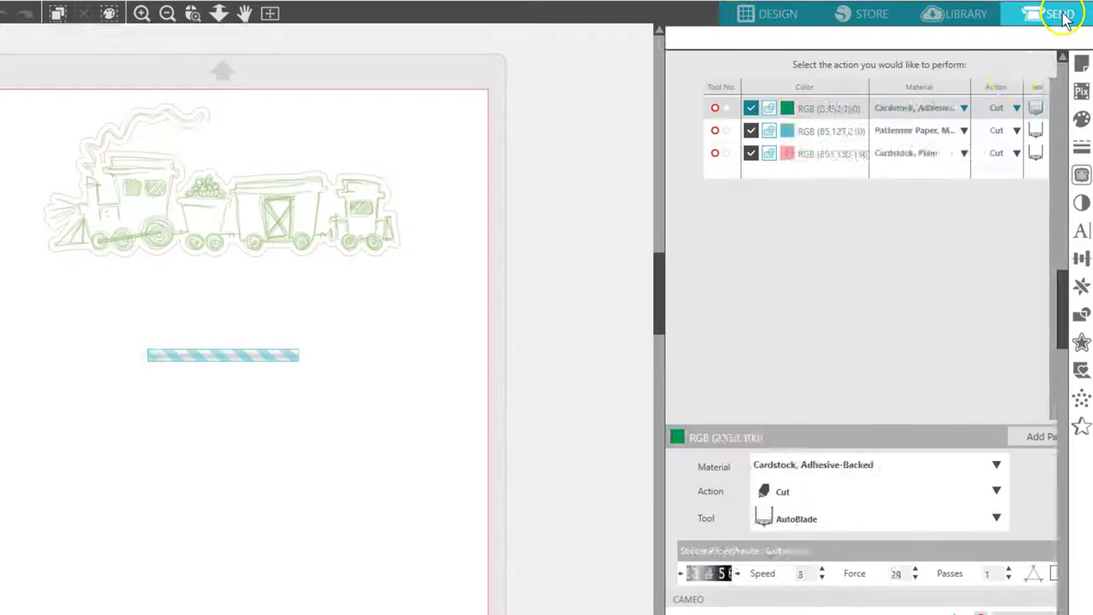
click(970, 36)
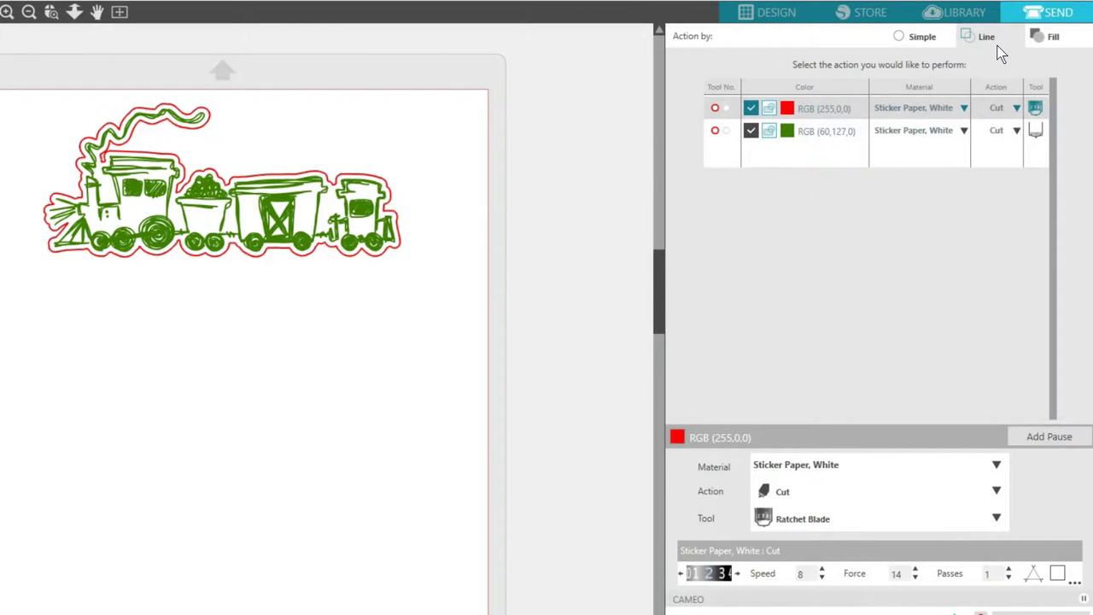
click(793, 169)
click(716, 110)
drag(812, 135, 807, 105)
click(726, 108)
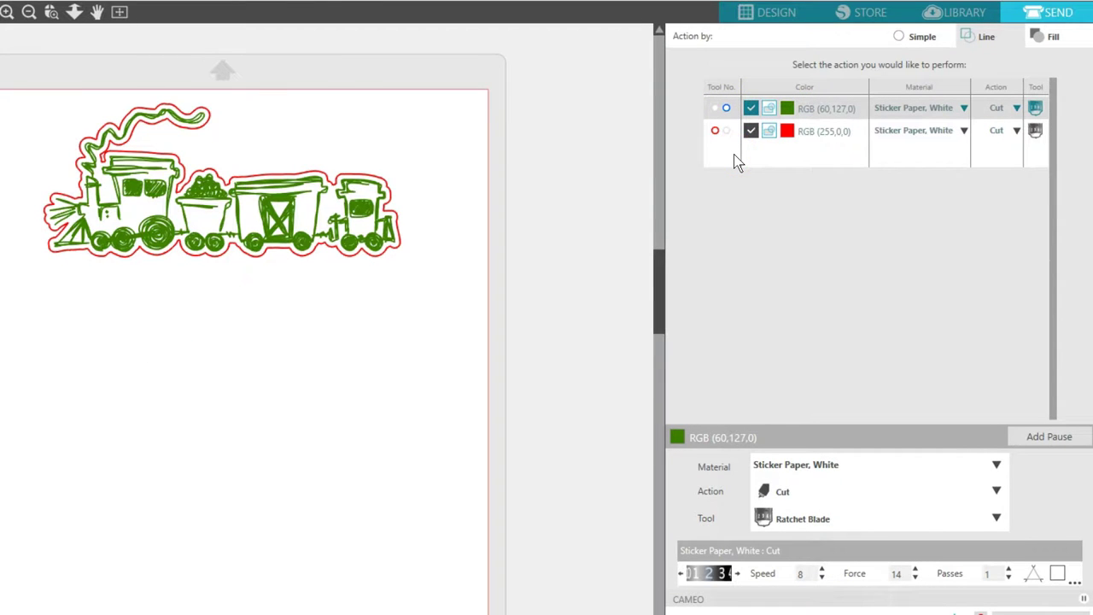
Set the green lines to Cardstock, Plain with action Sketch.
click(963, 108)
click(958, 147)
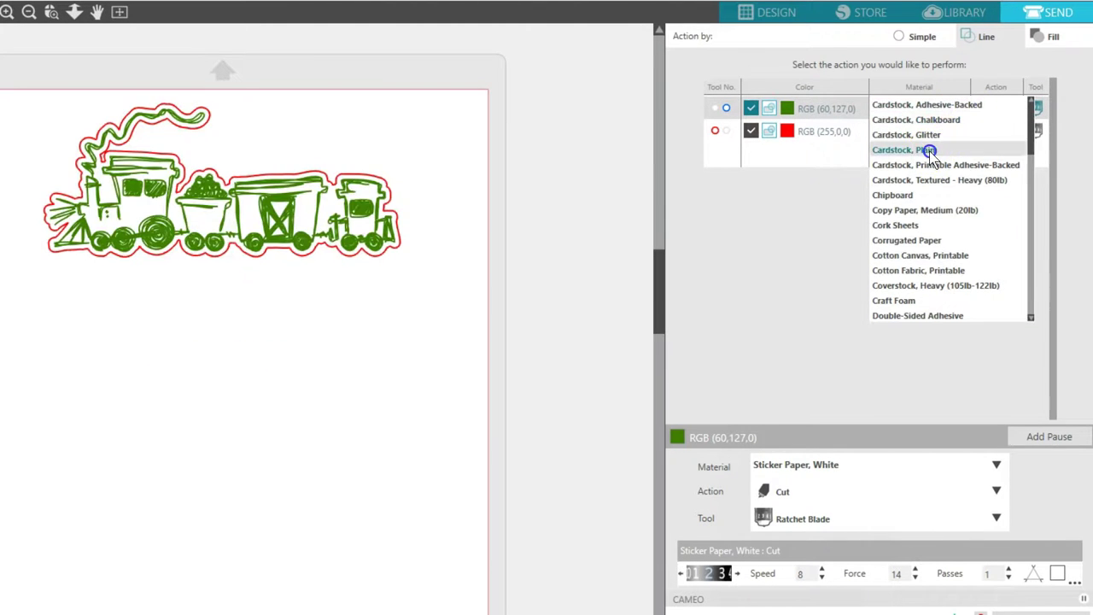
click(1016, 109)
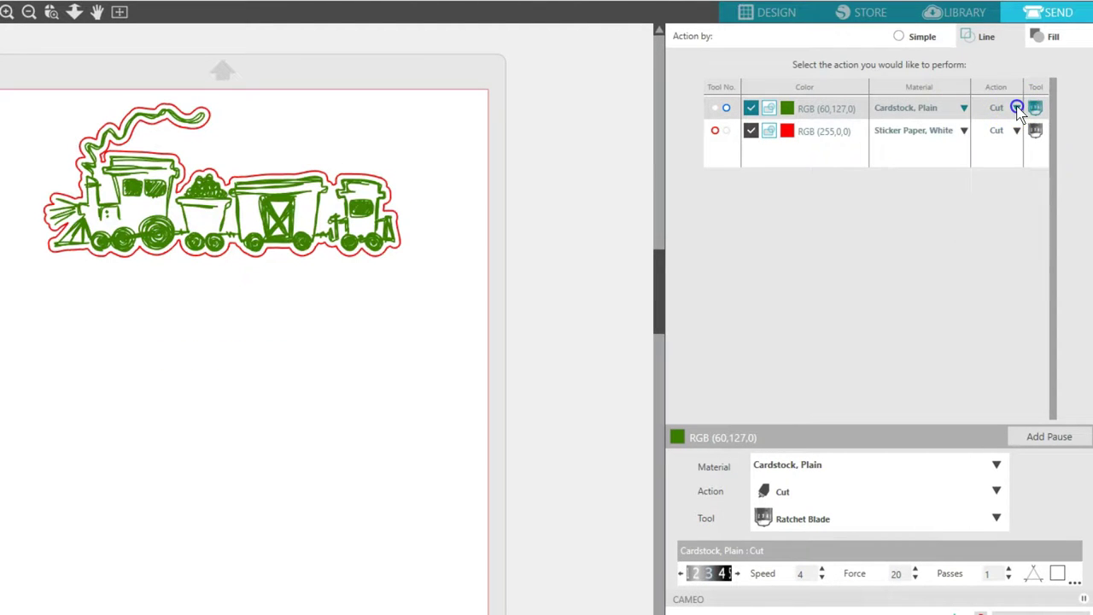
click(1008, 157)
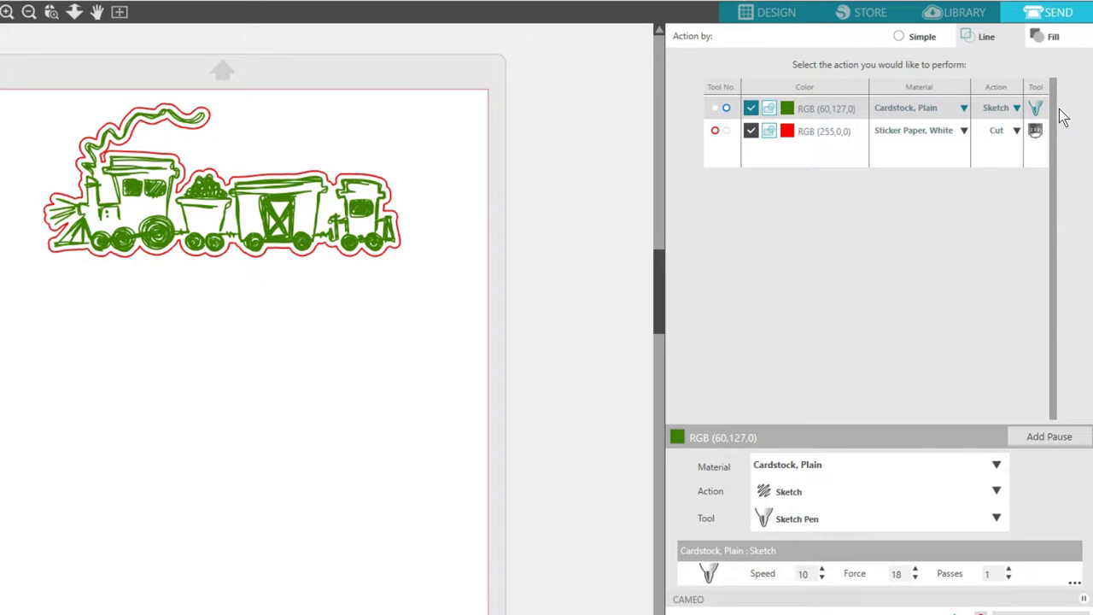
Set the red outline to Cardstock, Plain, cut with the AutoBlade.
click(812, 150)
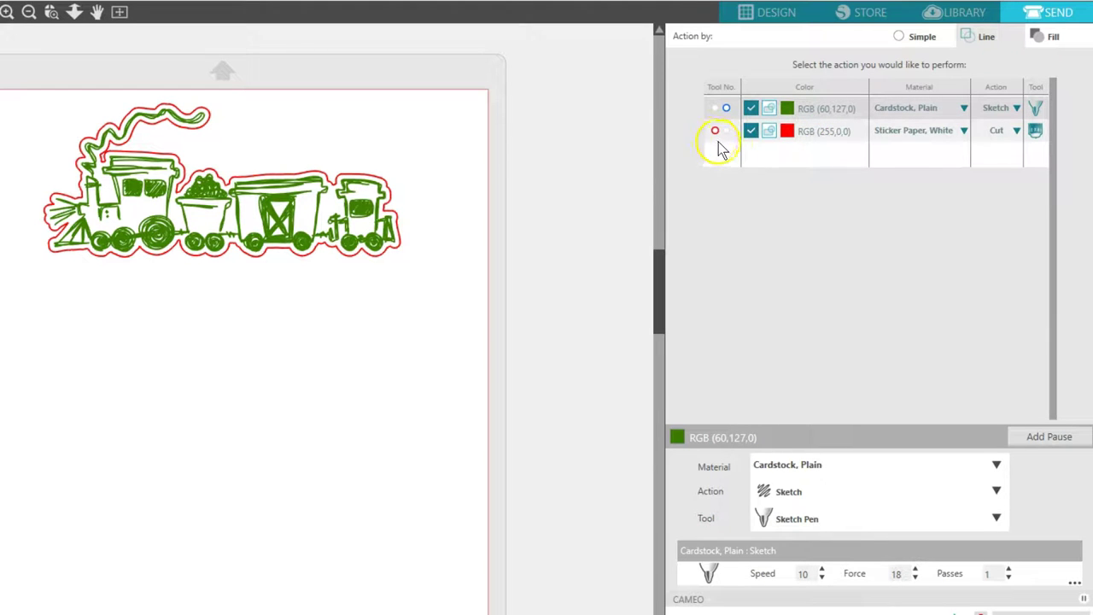
click(965, 131)
click(921, 175)
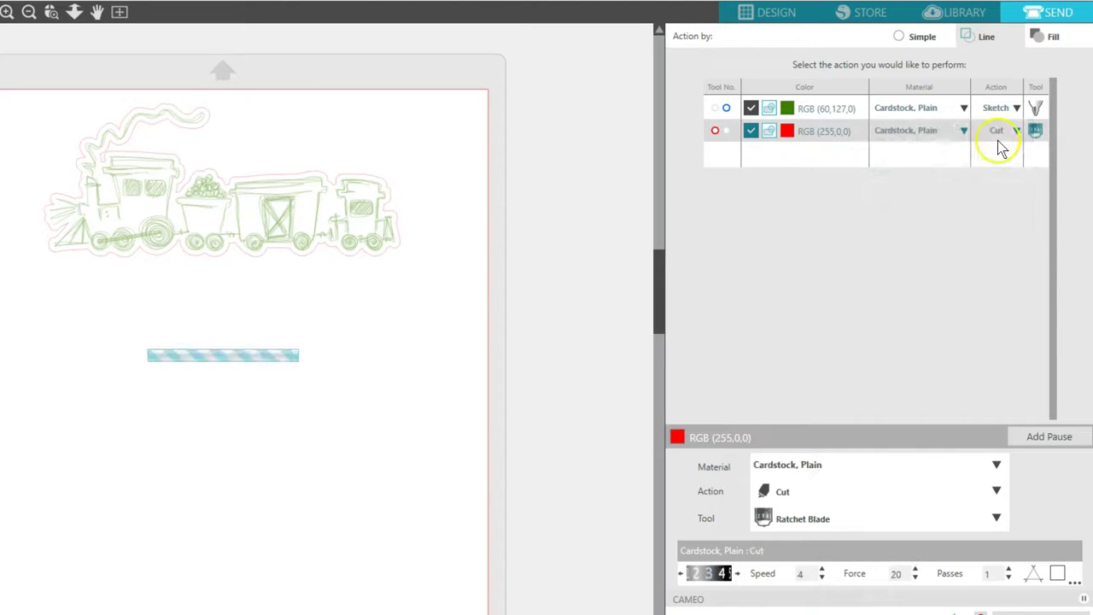
click(1035, 132)
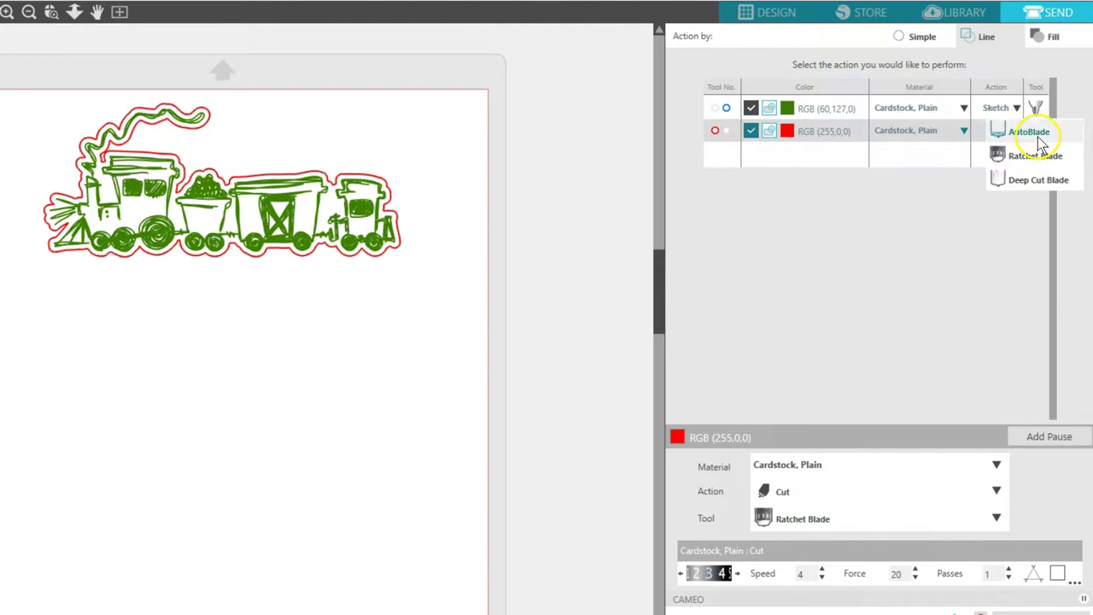
click(1029, 132)
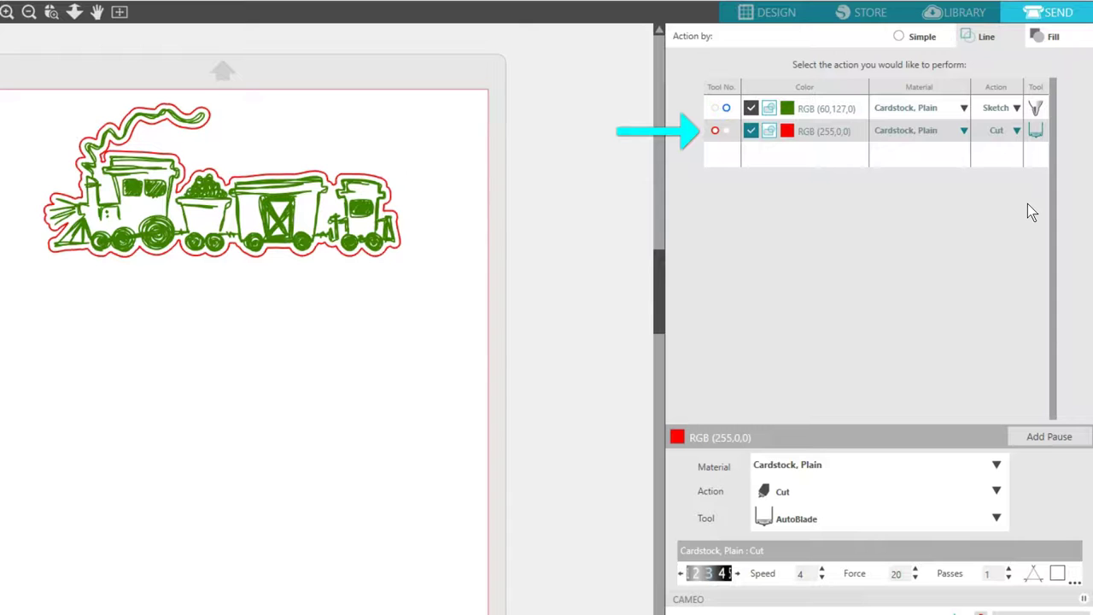
Add and remove pauses after the red and green lines, then return to the train design.
click(1037, 436)
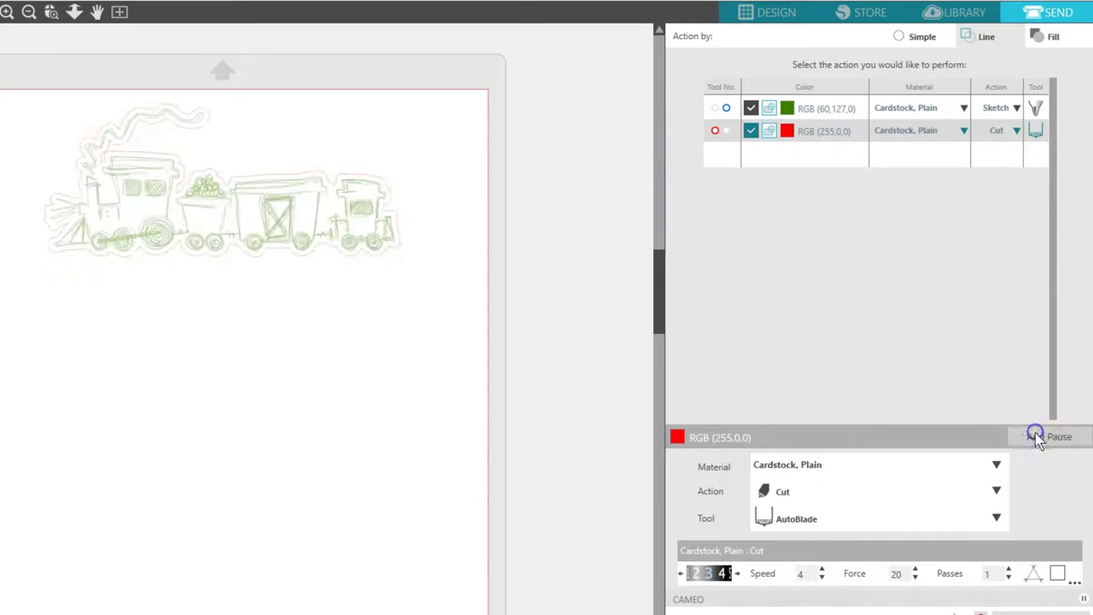
click(1030, 443)
click(910, 110)
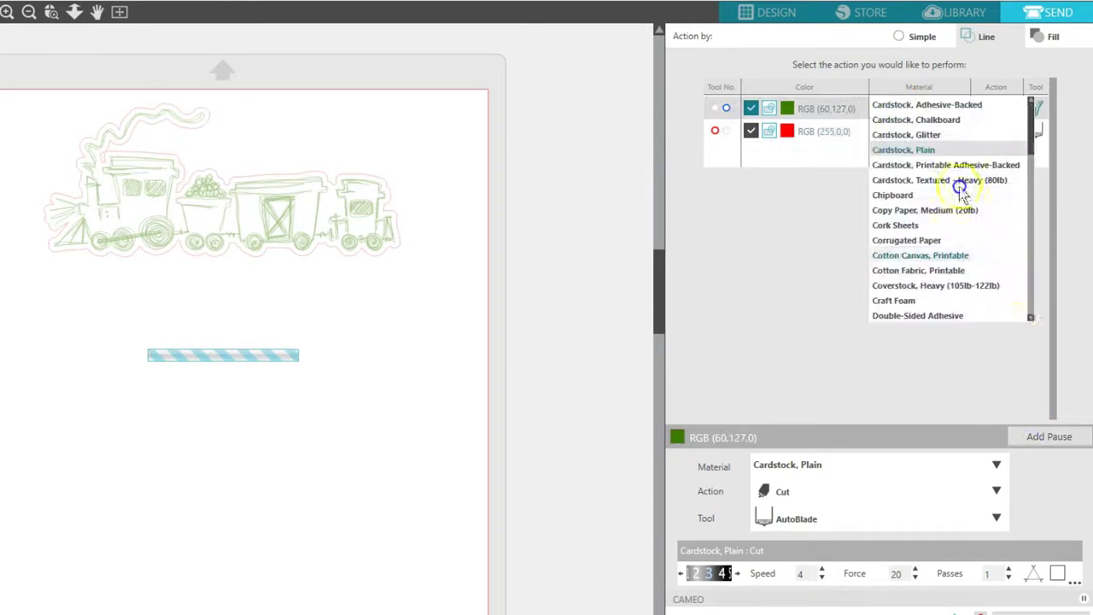
click(817, 107)
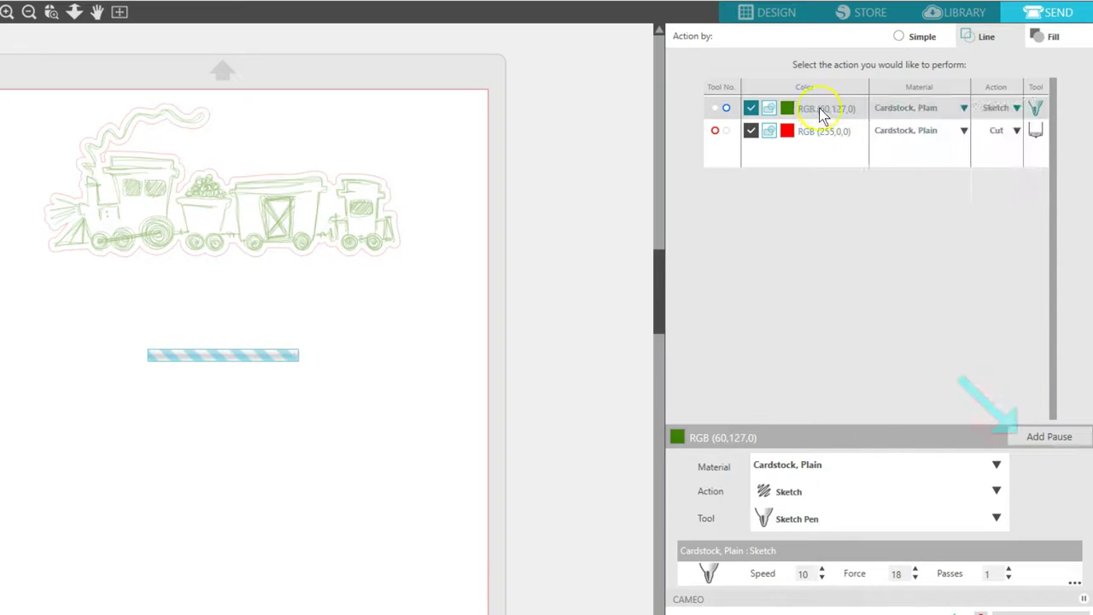
click(1035, 438)
click(1031, 440)
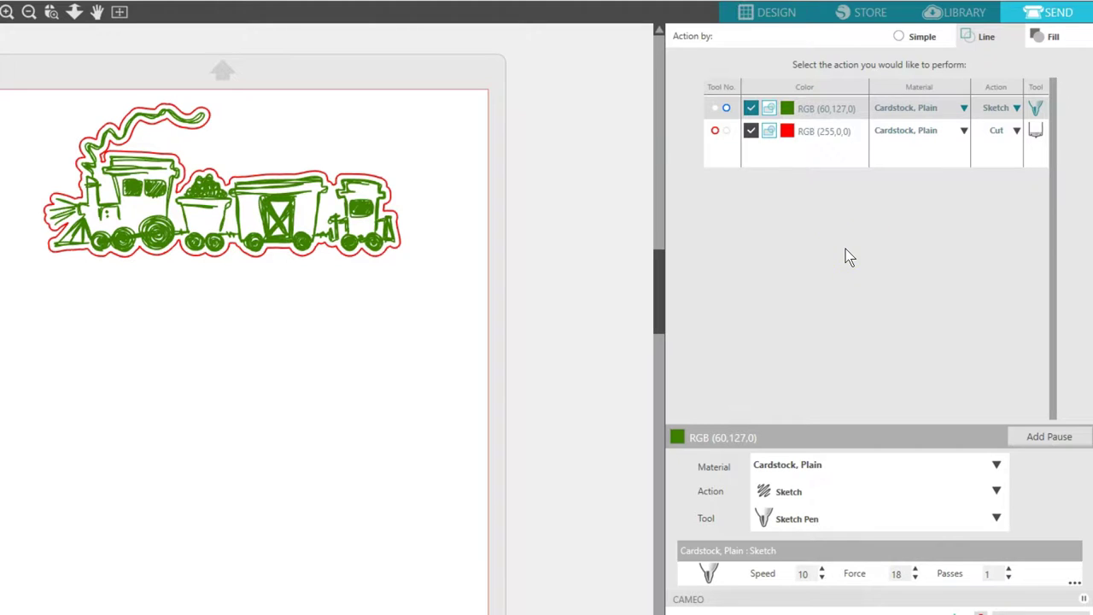
click(784, 17)
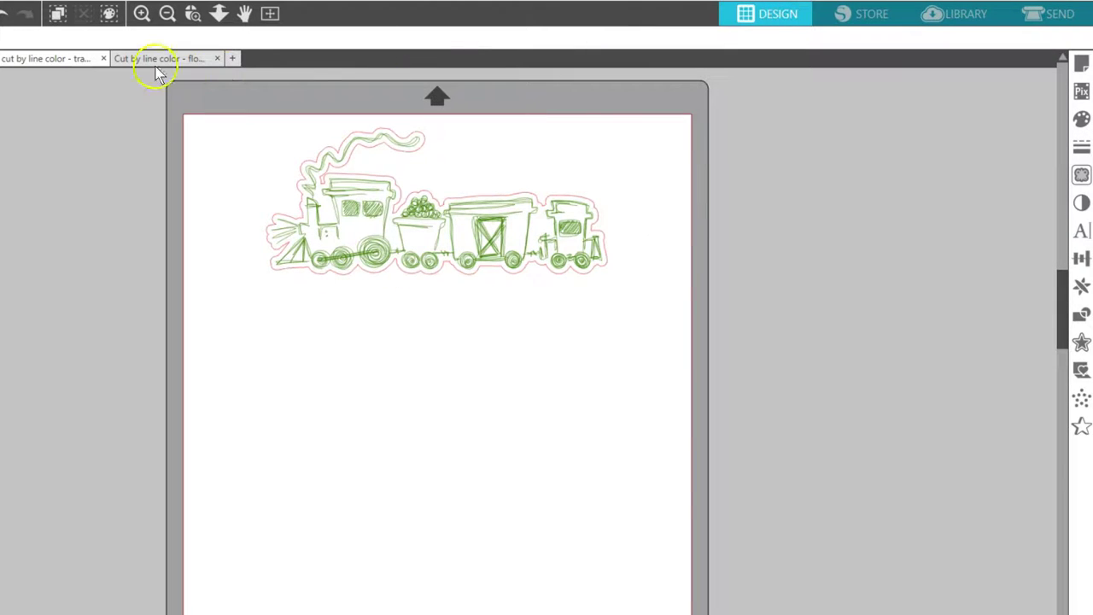
Switch to the 'Cut by line color - flower' document and show its line-colour Send settings.
click(154, 60)
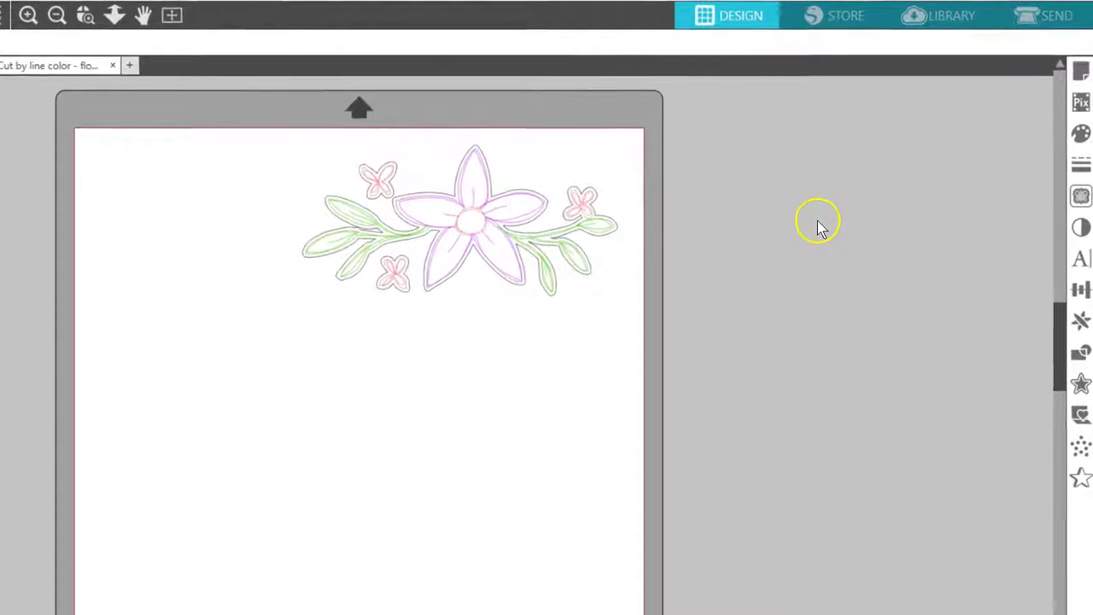
click(586, 302)
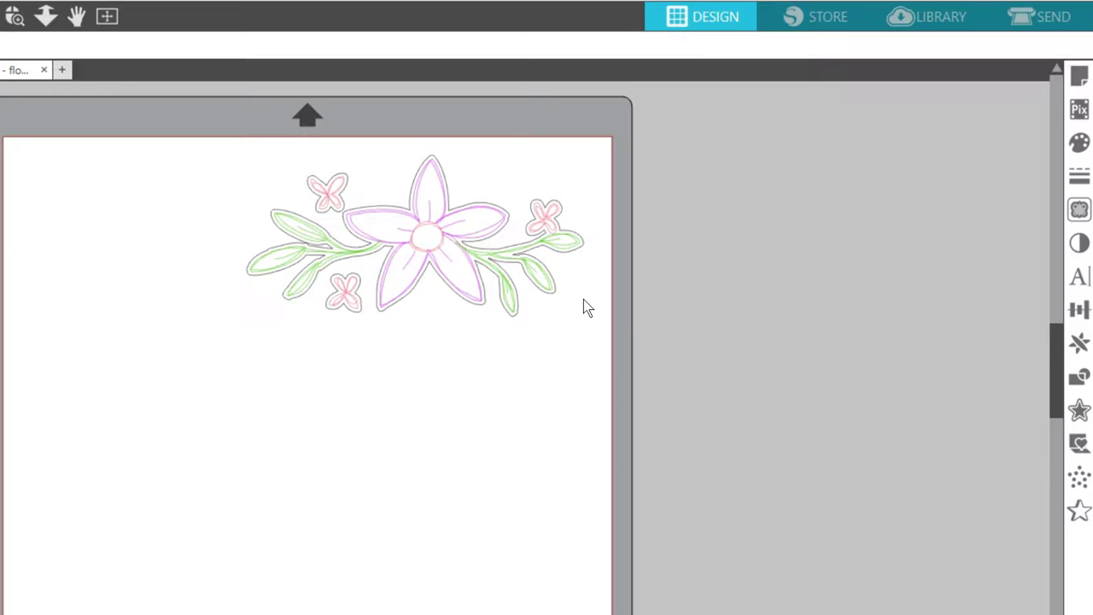
click(1035, 23)
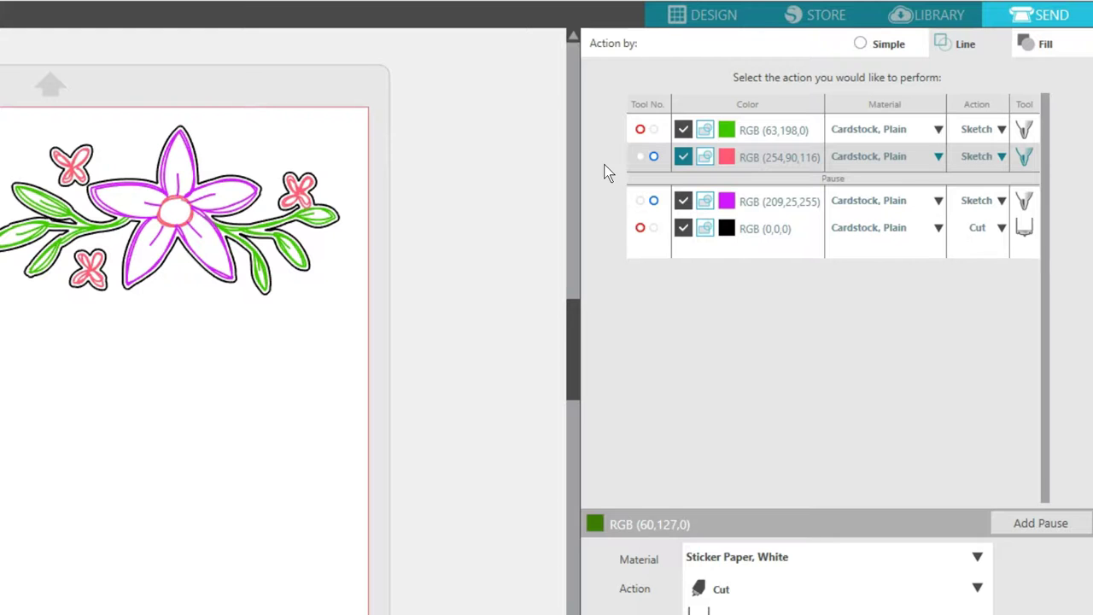
Insert pauses after the green and the magenta sketch lines.
shift+click(895, 131)
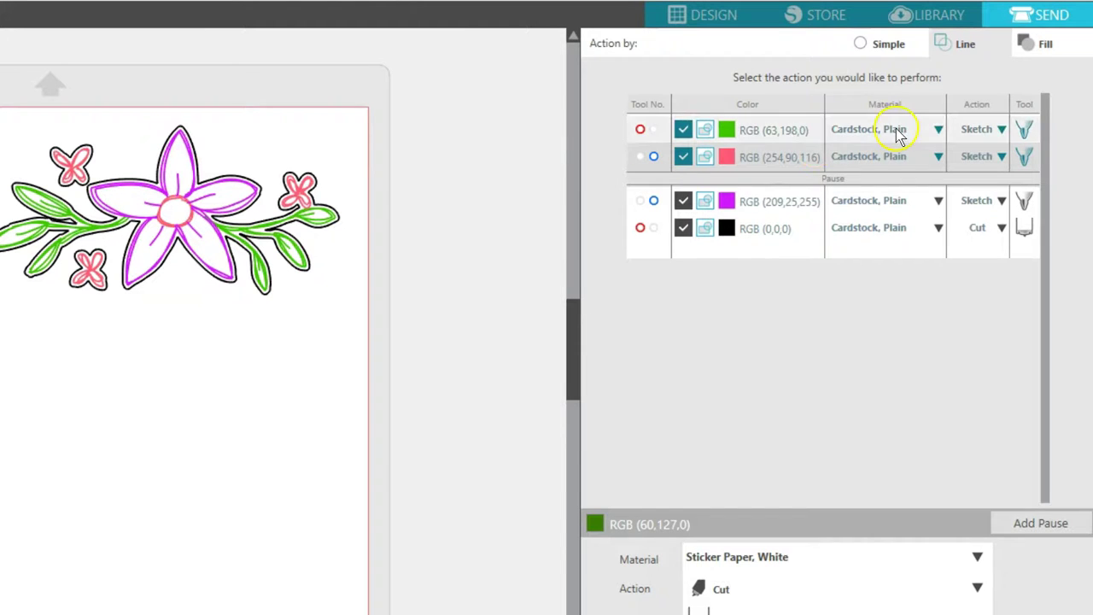
click(895, 130)
click(786, 134)
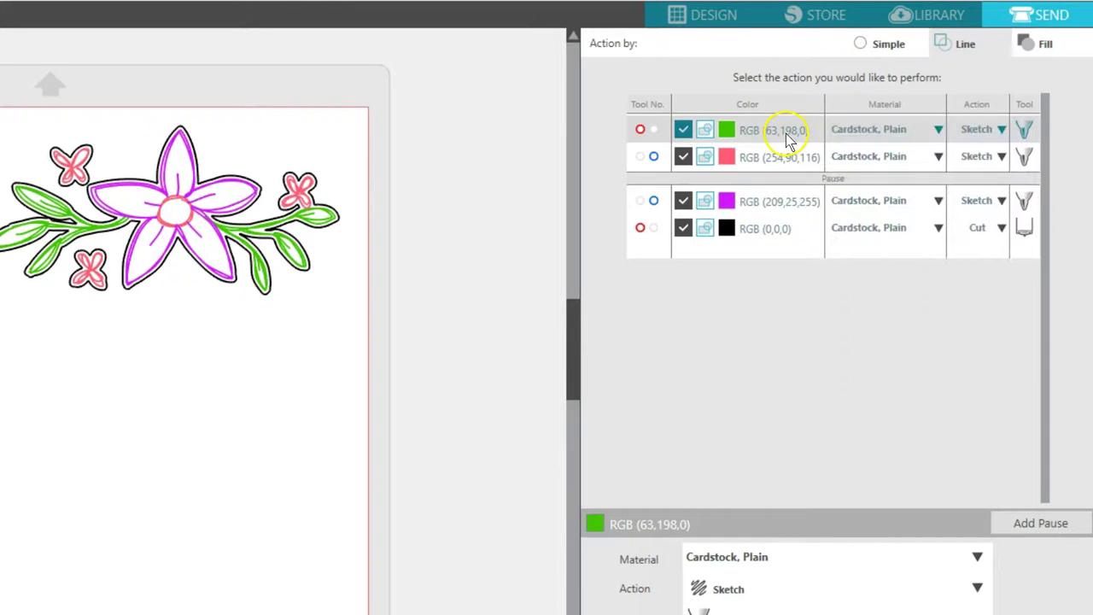
click(1023, 522)
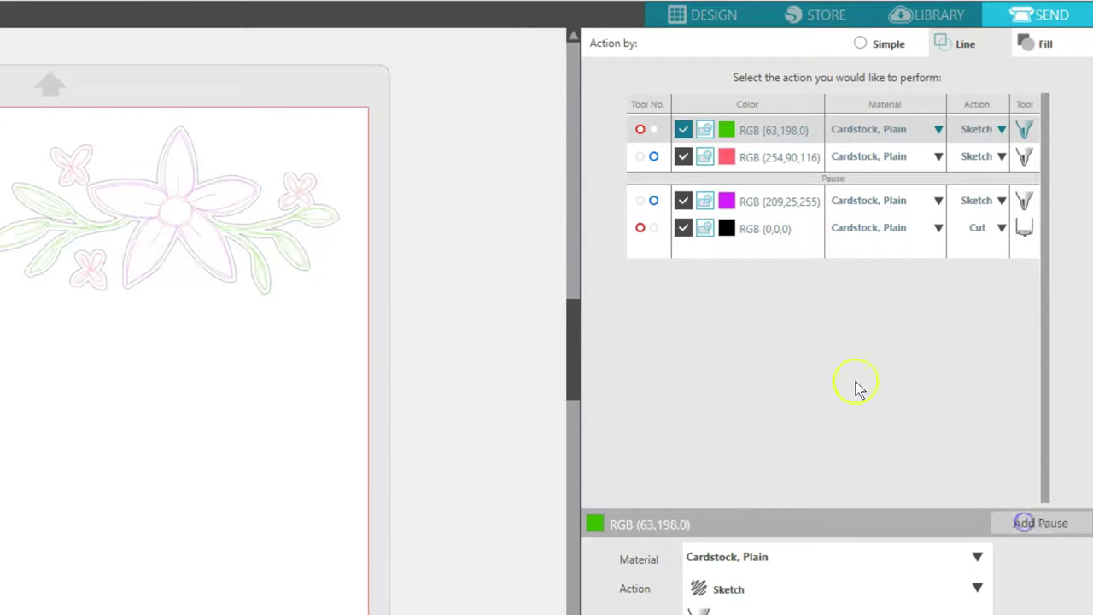
click(761, 219)
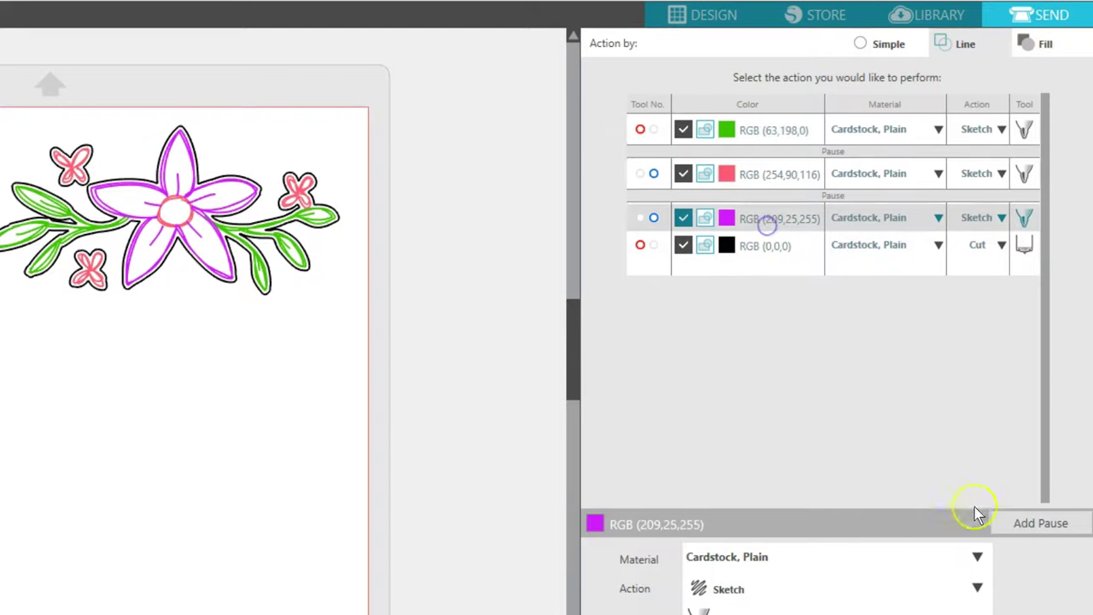
click(1007, 530)
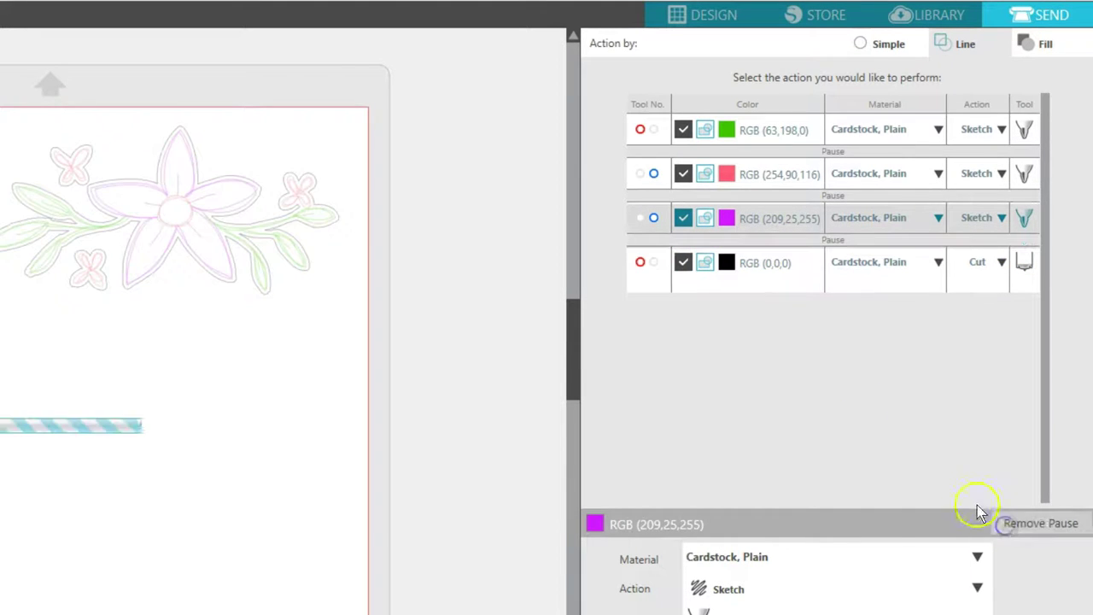
Disable every line layer except pink, then return to the flower design.
click(683, 131)
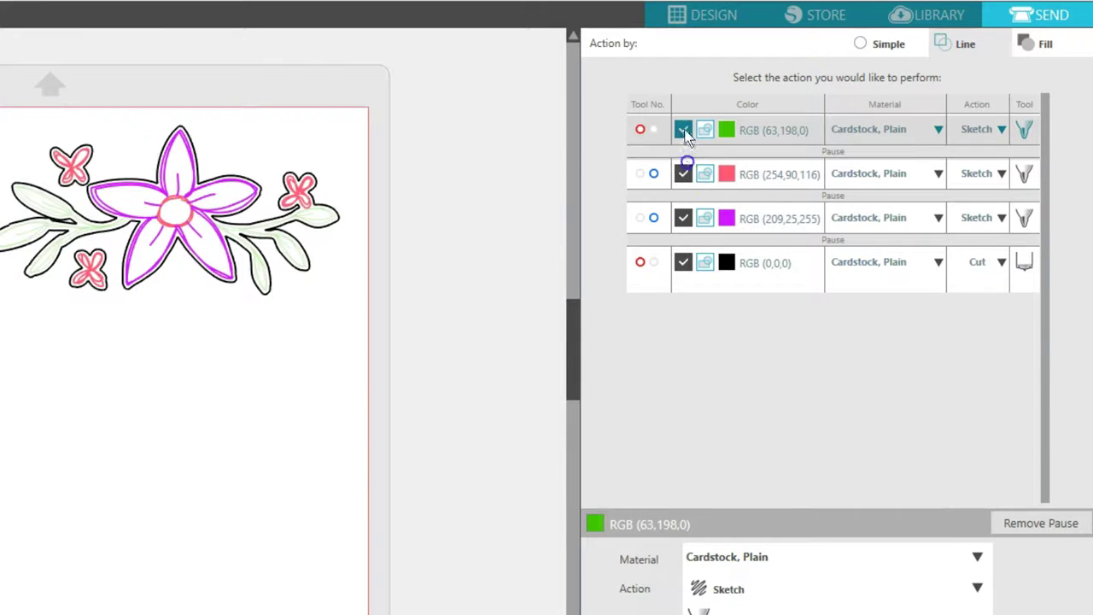
click(683, 174)
click(683, 219)
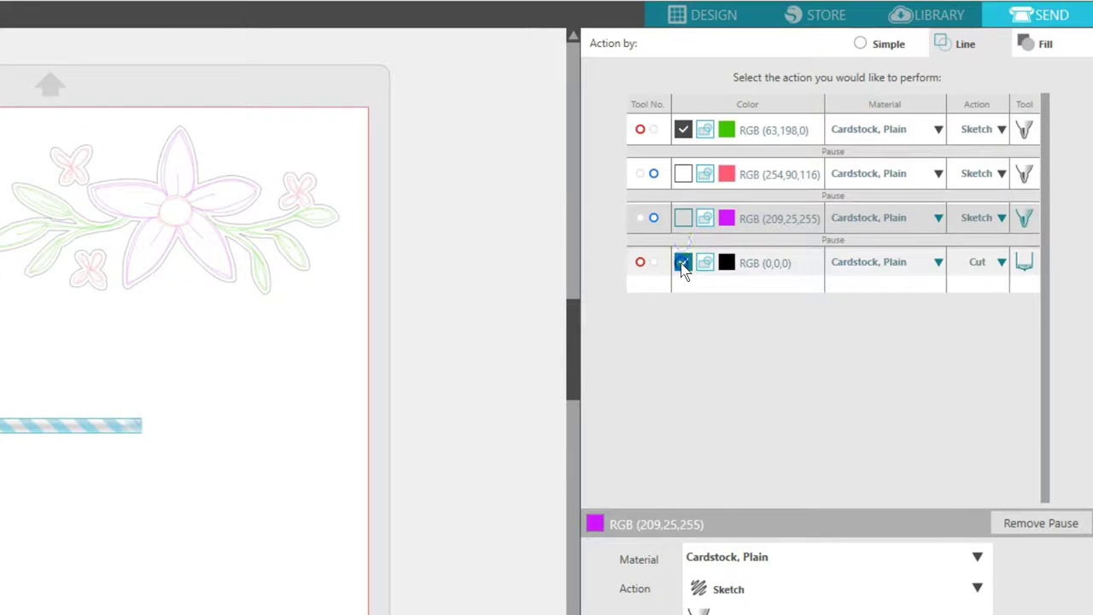
click(683, 263)
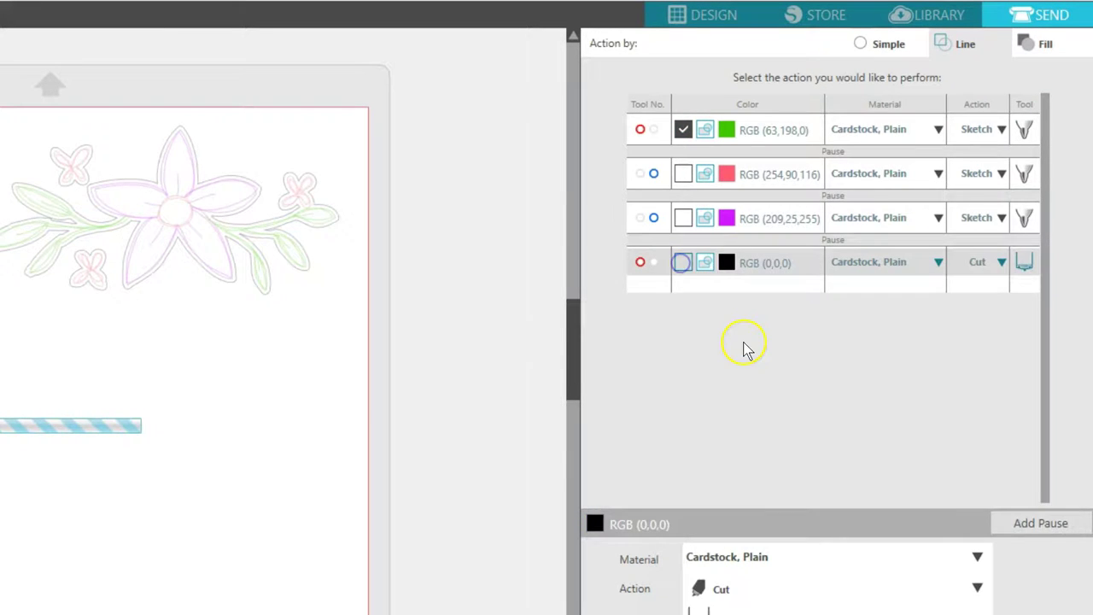
click(684, 130)
click(683, 175)
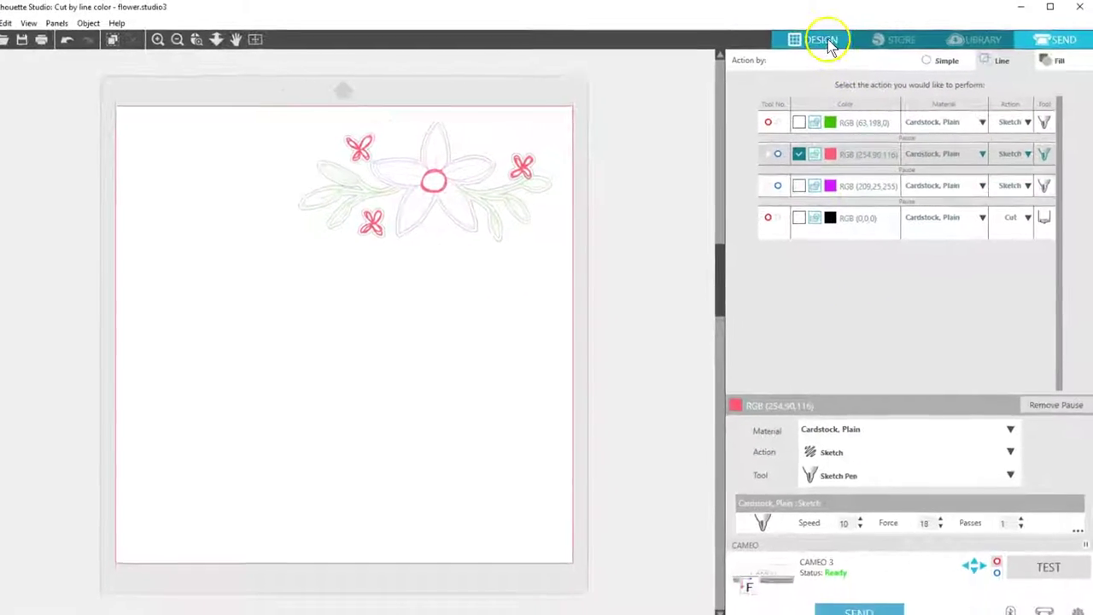
click(827, 44)
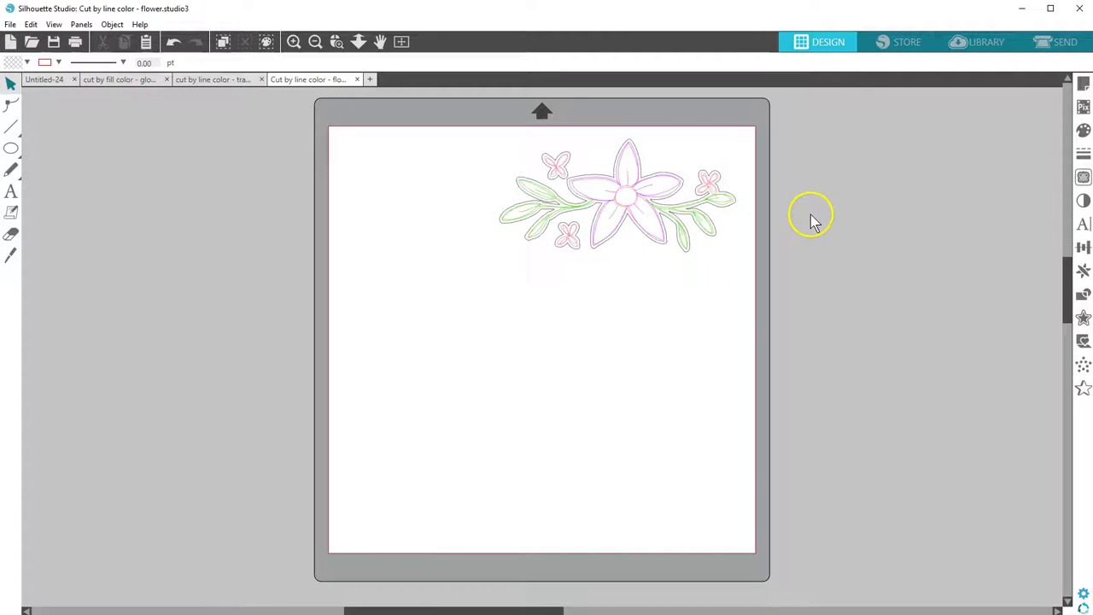